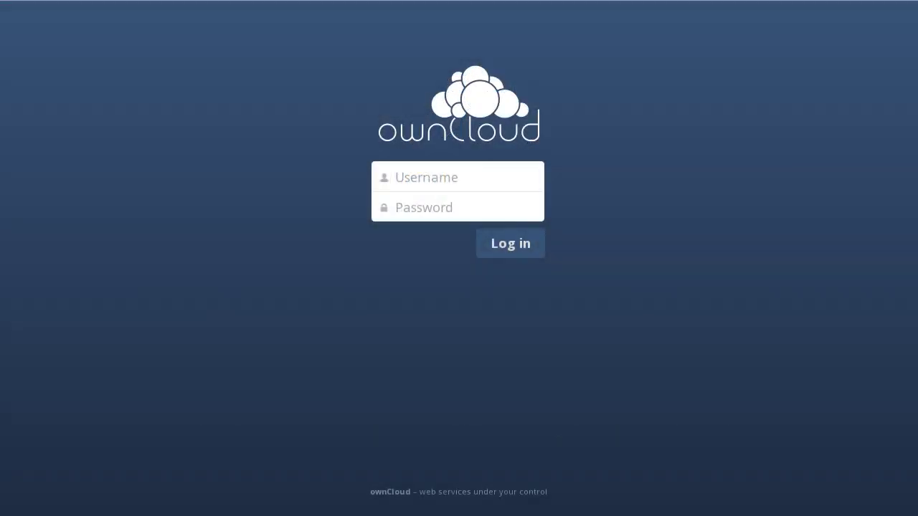
- Log in with the administrator username and password, then go to the Admin settings page
{"action": "left_click", "coordinate": [494, 180]}
{"action": "type", "text": "admin"}
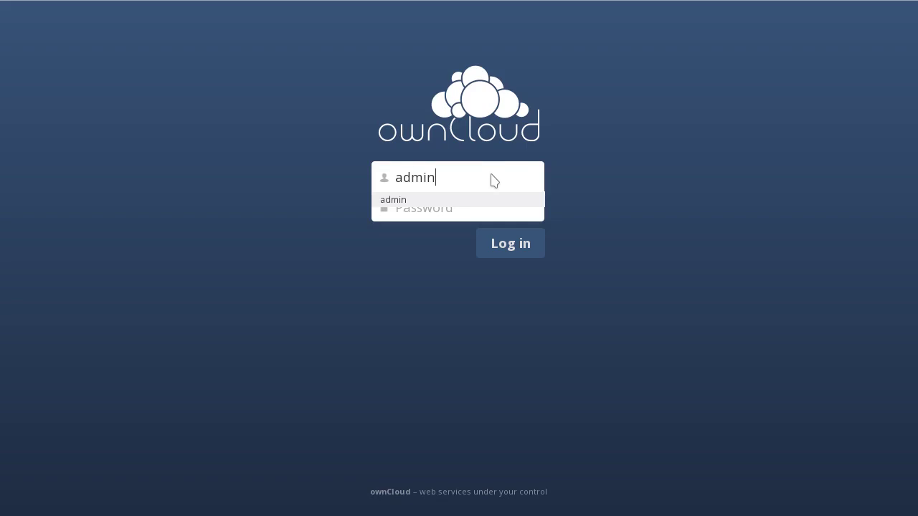
{"action": "key", "text": "Tab"}
{"action": "type", "text": "admin"}
{"action": "key", "text": "Return"}
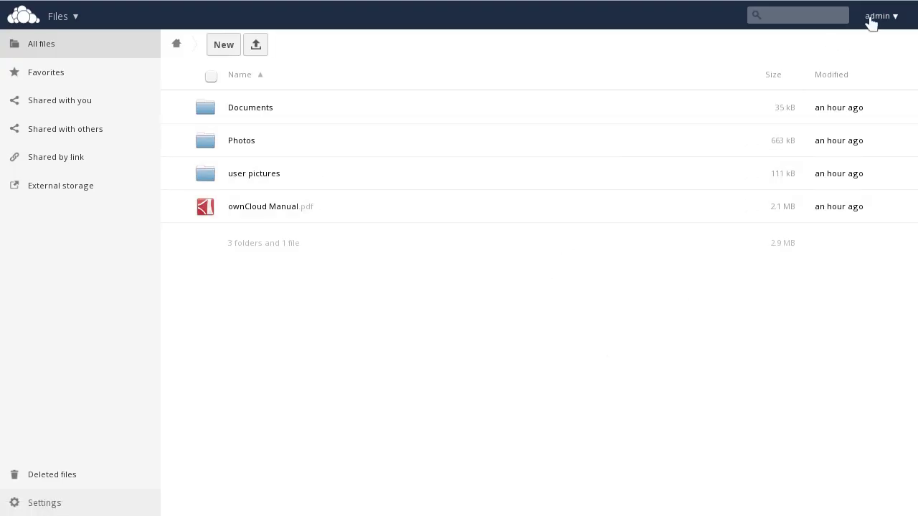
{"action": "left_click", "coordinate": [872, 21]}
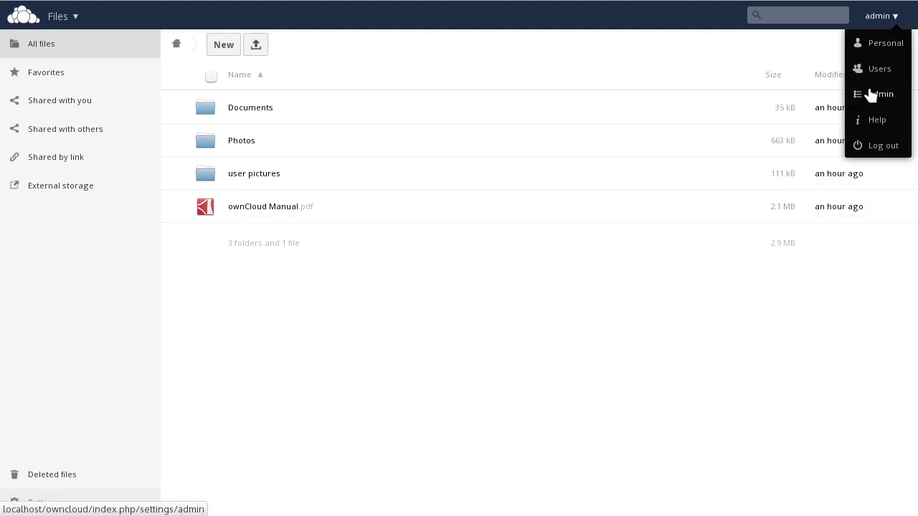
{"action": "left_click", "coordinate": [870, 94]}
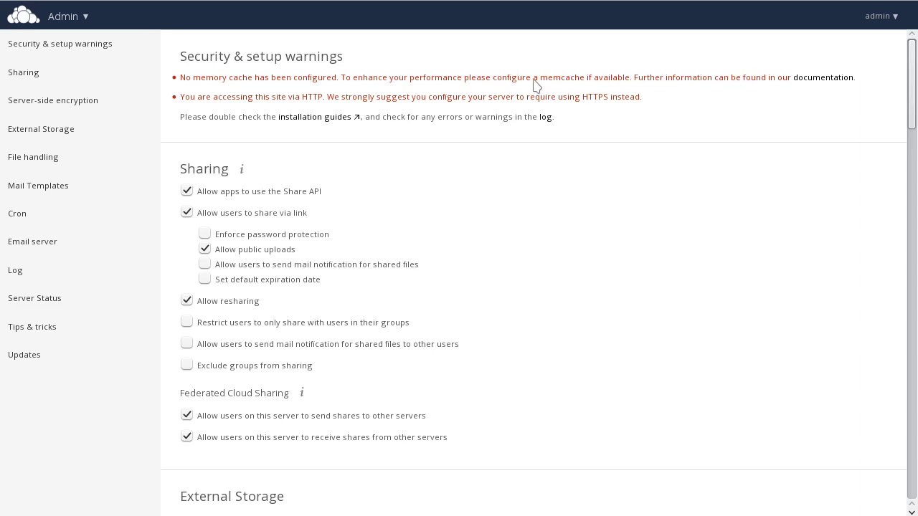
- Follow the memory cache warning's documentation link to the Server Tuning & Performance Tips page
{"action": "left_click", "coordinate": [805, 79]}
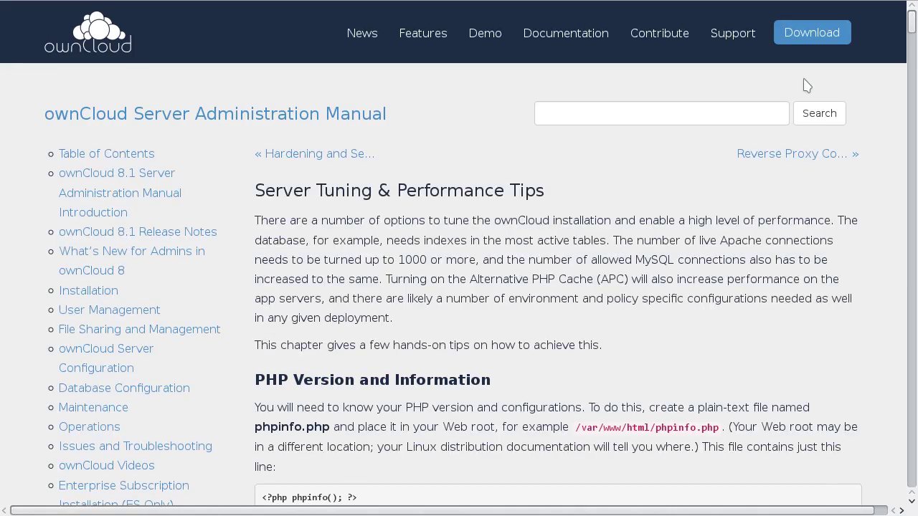
- Scroll down to the manual's PHP version section, then go back to the Admin page
{"action": "scroll", "coordinate": [672, 216], "scroll_direction": "down", "scroll_amount": 3}
{"action": "scroll", "coordinate": [671, 216], "scroll_direction": "down", "scroll_amount": 3}
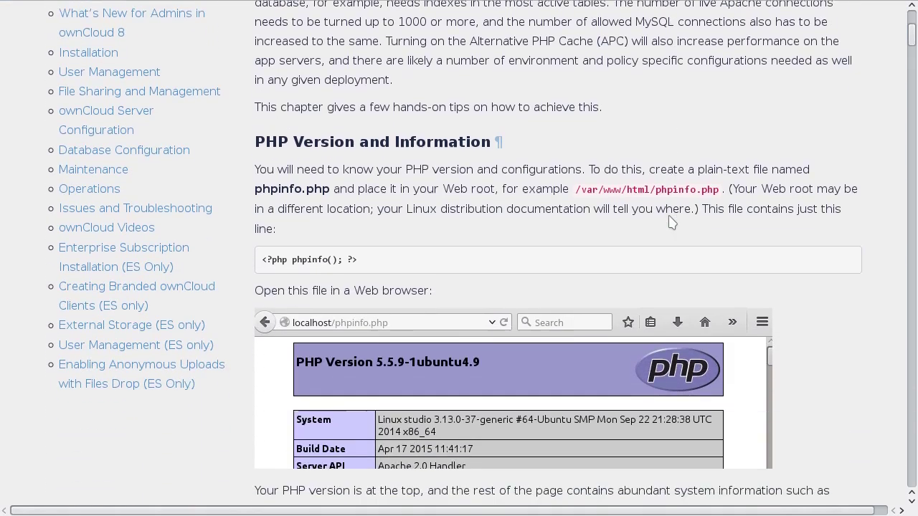
{"action": "key", "text": "alt+Left"}
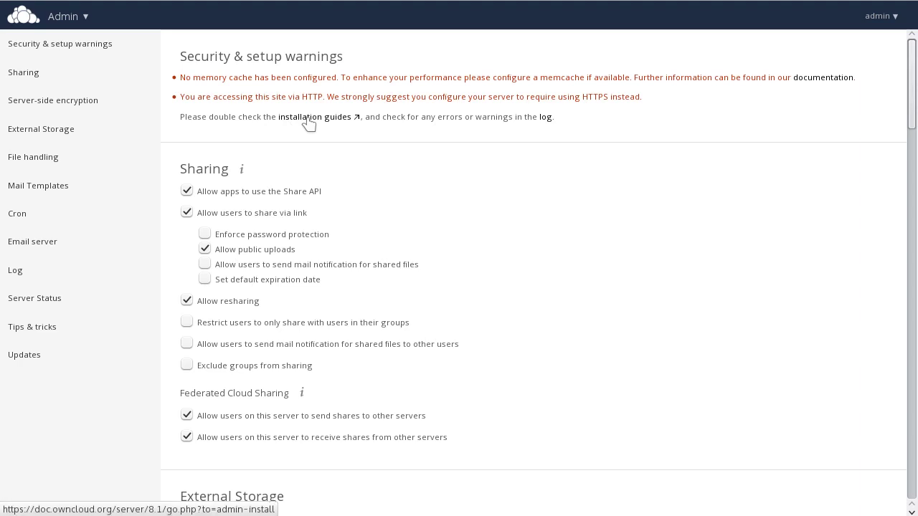
- Expand the server log to all entries, cancel the logfile download, and return to setup warnings
{"action": "left_click", "coordinate": [544, 117]}
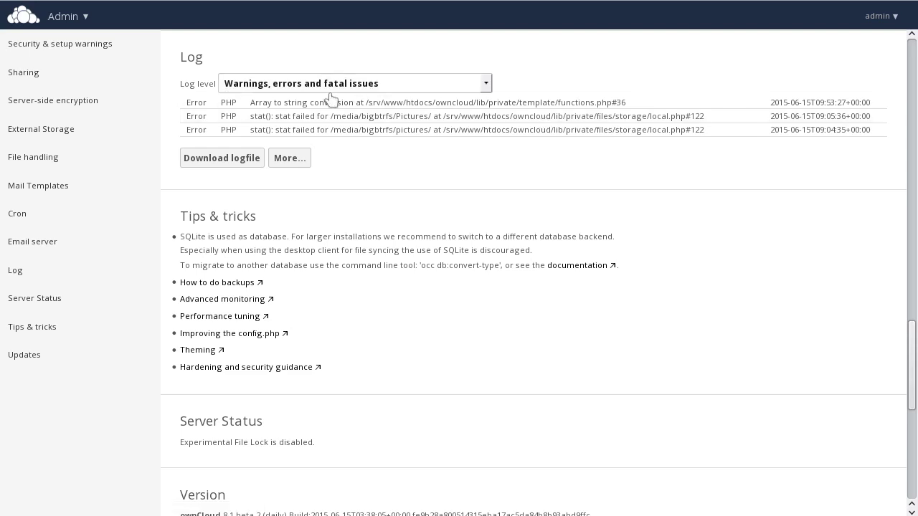
{"action": "left_click", "coordinate": [285, 160]}
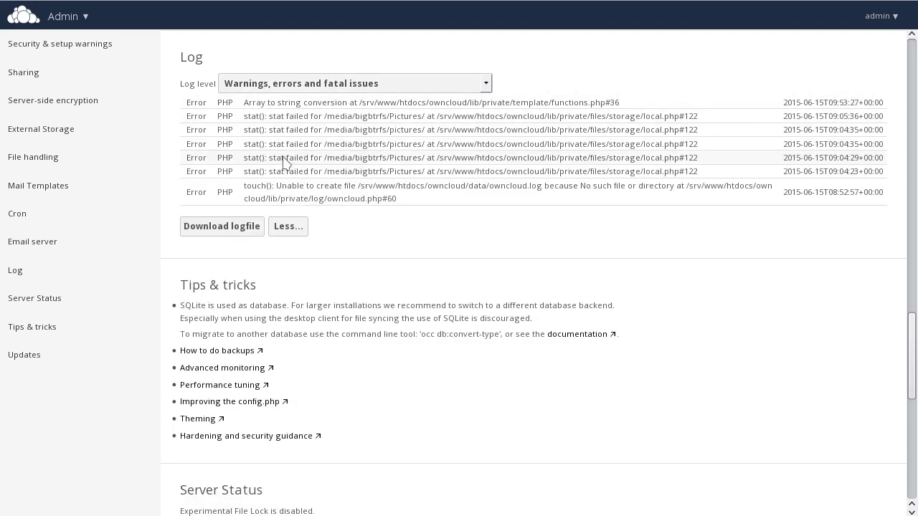
{"action": "left_click", "coordinate": [235, 235]}
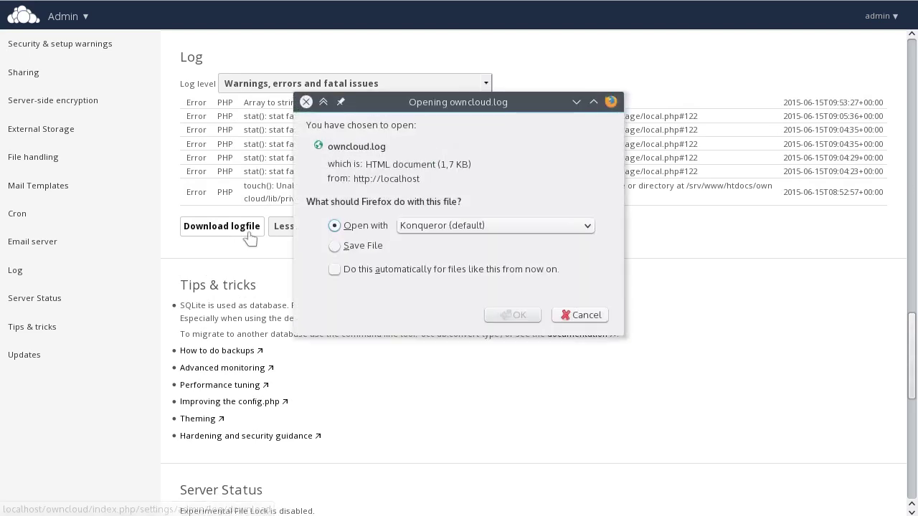
{"action": "left_click", "coordinate": [579, 316]}
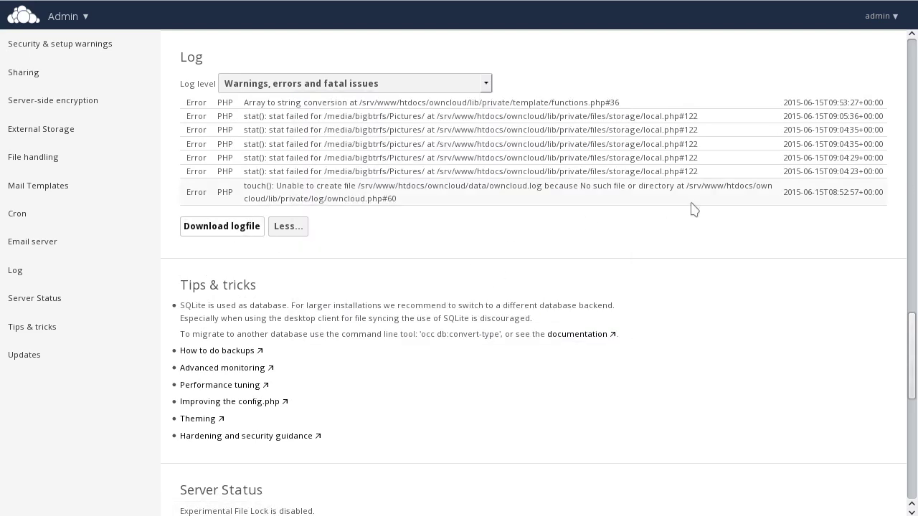
{"action": "left_click", "coordinate": [90, 53]}
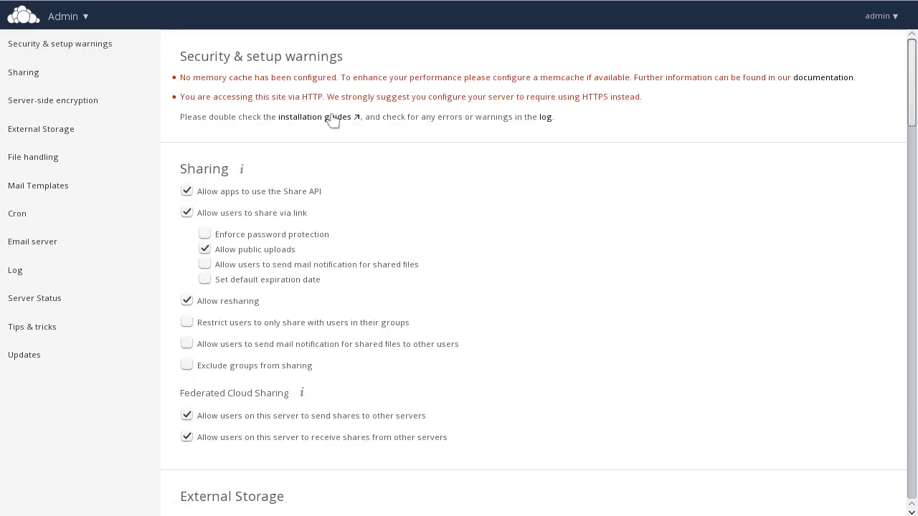
- Skim the File Sharing manual page, then close it to return to the sharing settings
{"action": "scroll", "coordinate": [382, 158], "scroll_direction": "down", "scroll_amount": 1}
{"action": "scroll", "coordinate": [387, 154], "scroll_direction": "down", "scroll_amount": 2}
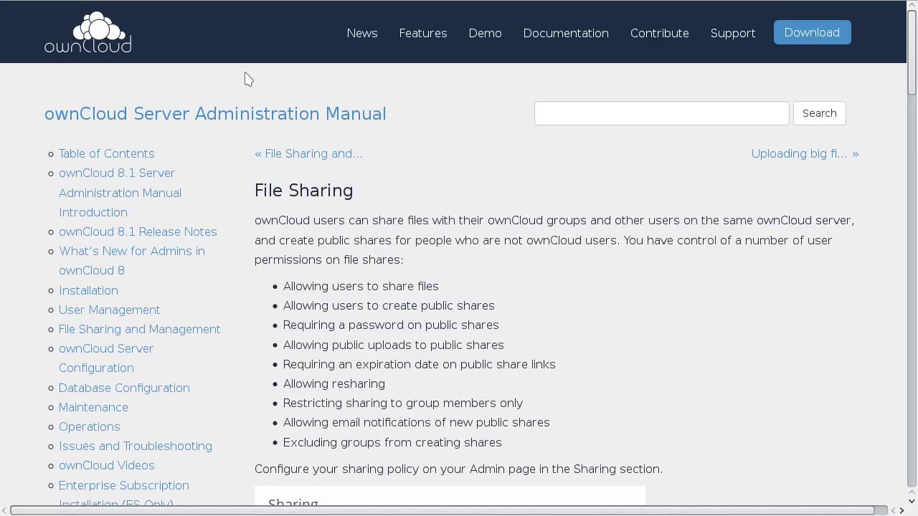
{"action": "key", "text": "ctrl+w"}
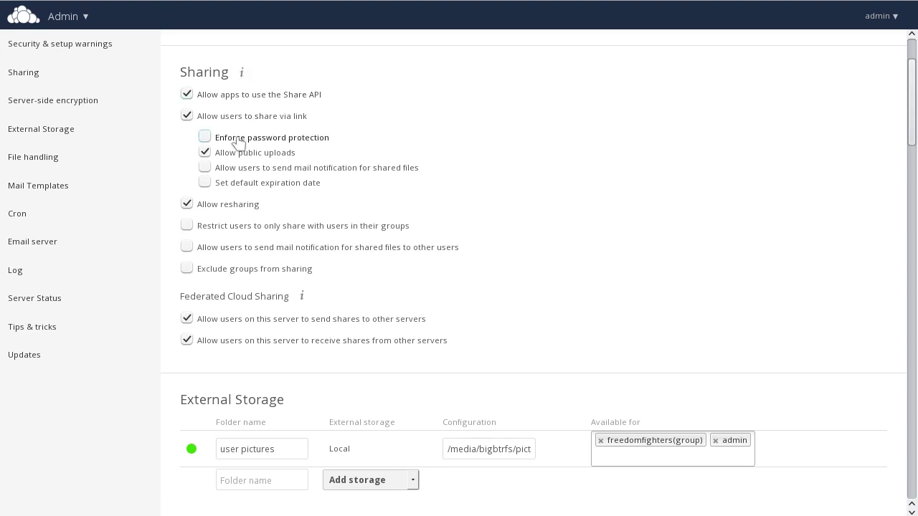
- Enforce a 7-day default expiration on link shares and exclude the awesominials group from sharing
{"action": "left_click", "coordinate": [248, 182]}
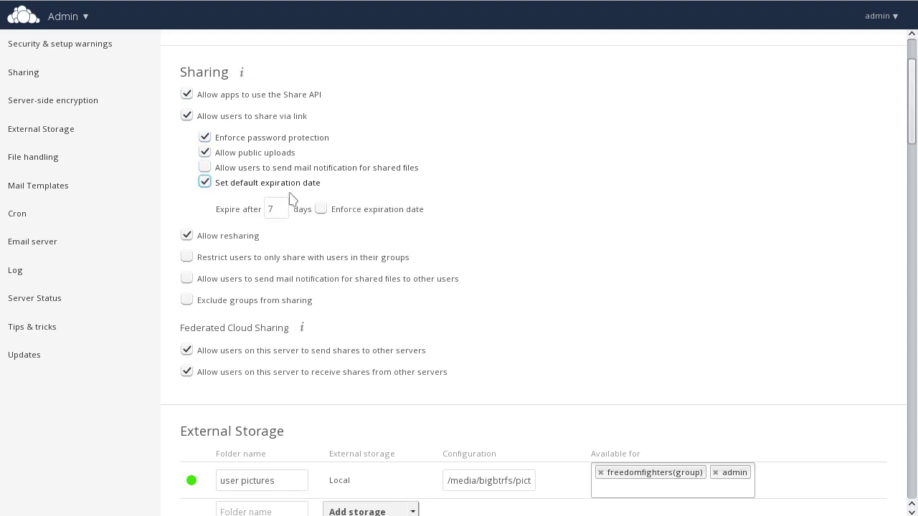
{"action": "left_click", "coordinate": [320, 209]}
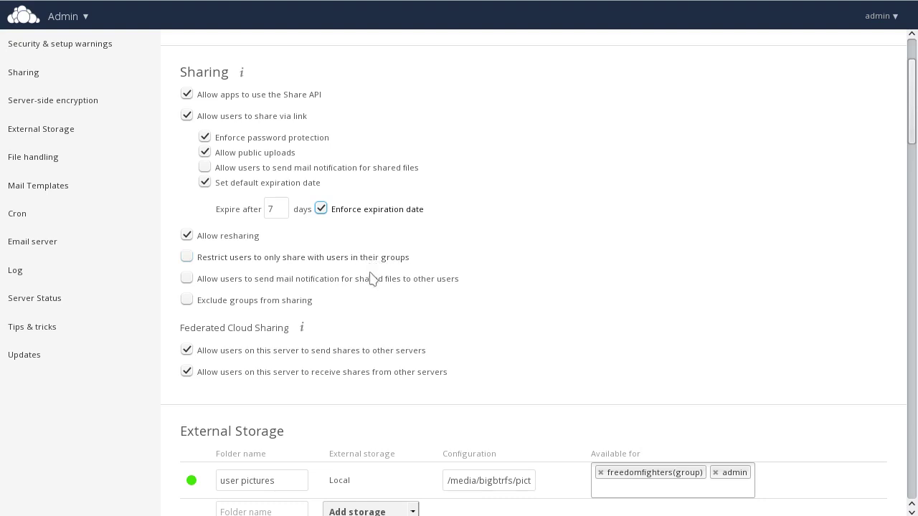
{"action": "left_click", "coordinate": [294, 301]}
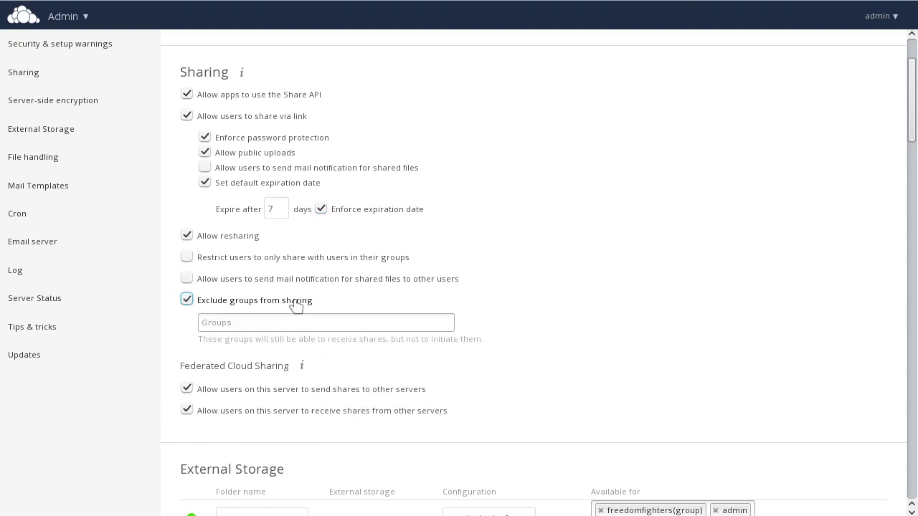
{"action": "left_click", "coordinate": [294, 321]}
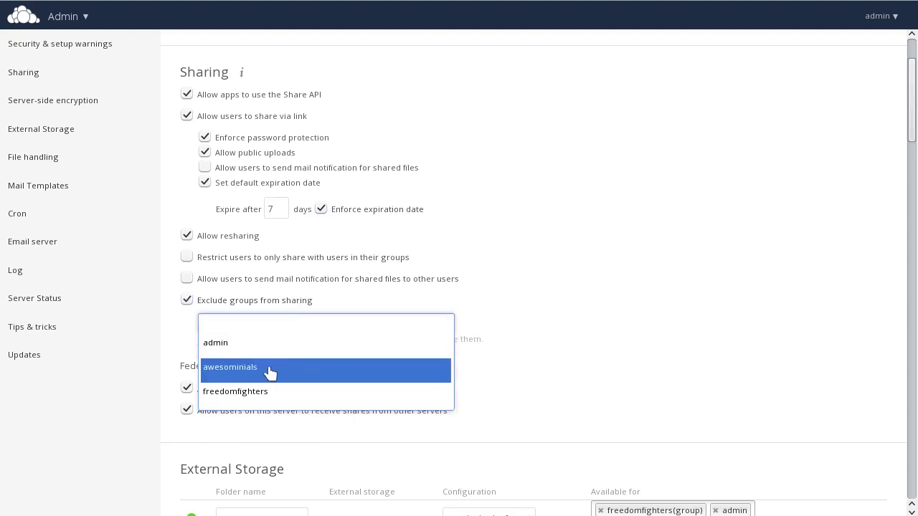
{"action": "left_click", "coordinate": [269, 371]}
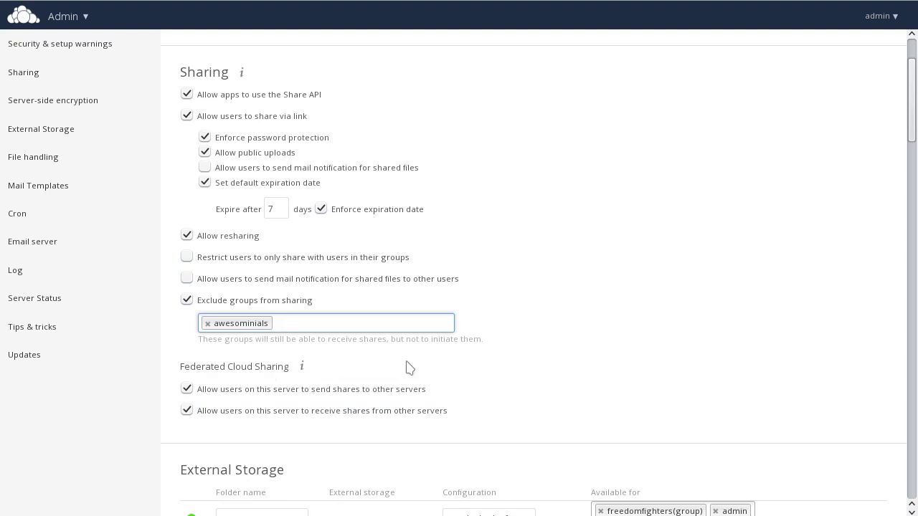
{"action": "scroll", "coordinate": [636, 297], "scroll_direction": "down", "scroll_amount": 3}
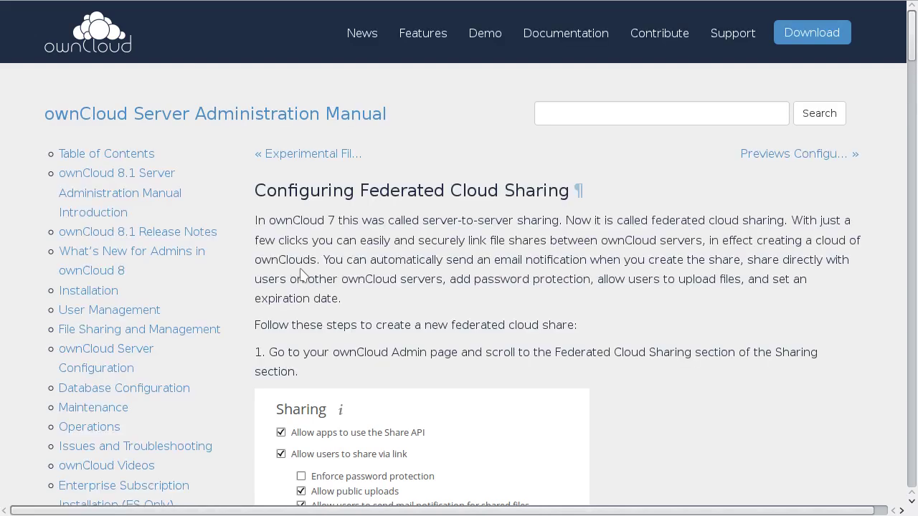
- Scroll through the Federated Cloud Sharing documentation before returning to the admin sharing settings
{"action": "scroll", "coordinate": [615, 317], "scroll_direction": "down", "scroll_amount": 5}
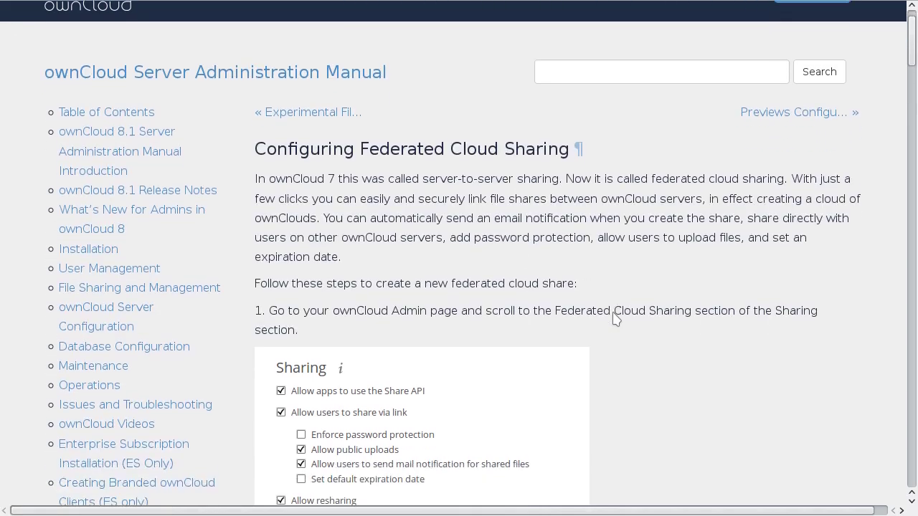
{"action": "scroll", "coordinate": [615, 317], "scroll_direction": "down", "scroll_amount": 5}
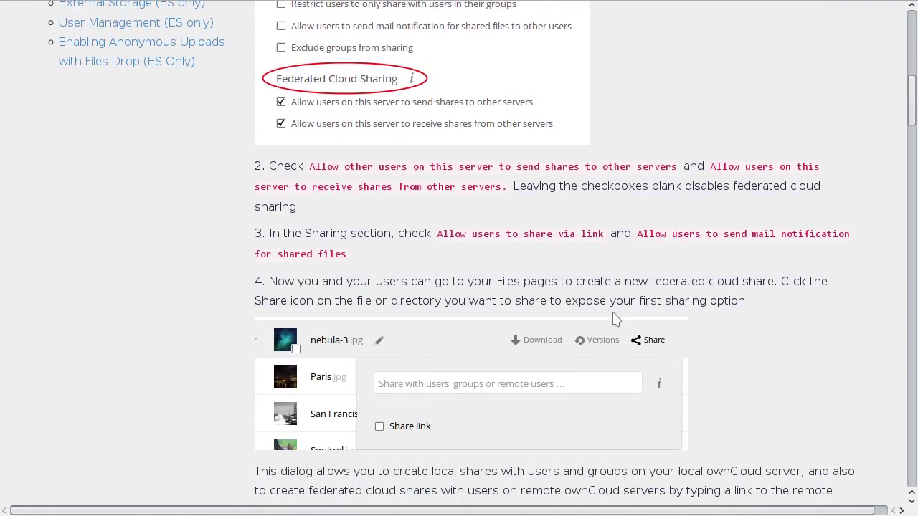
{"action": "scroll", "coordinate": [765, 324], "scroll_direction": "down", "scroll_amount": 3}
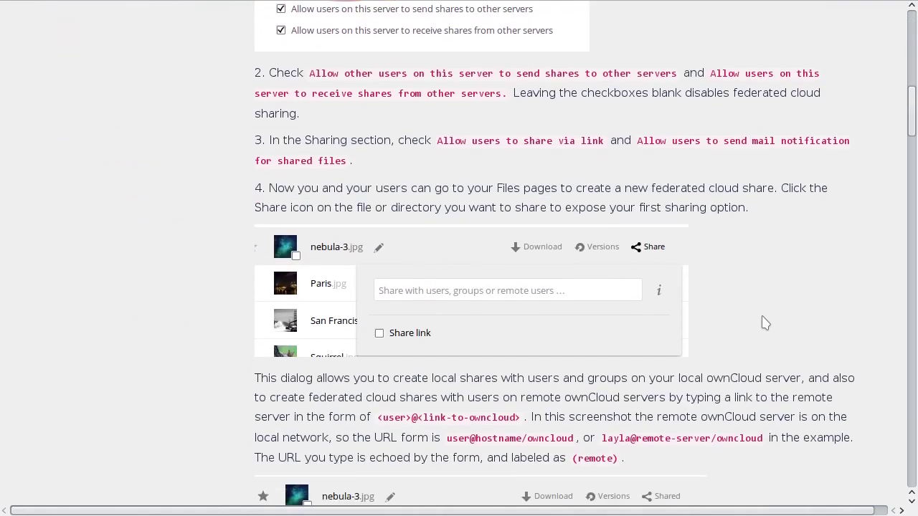
{"action": "scroll", "coordinate": [761, 317], "scroll_direction": "down", "scroll_amount": 2}
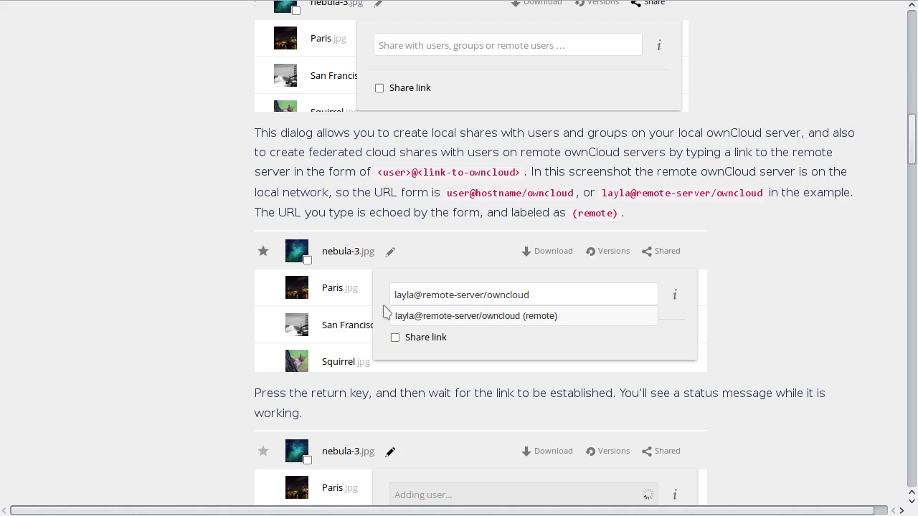
{"action": "scroll", "coordinate": [383, 310], "scroll_direction": "down", "scroll_amount": 5}
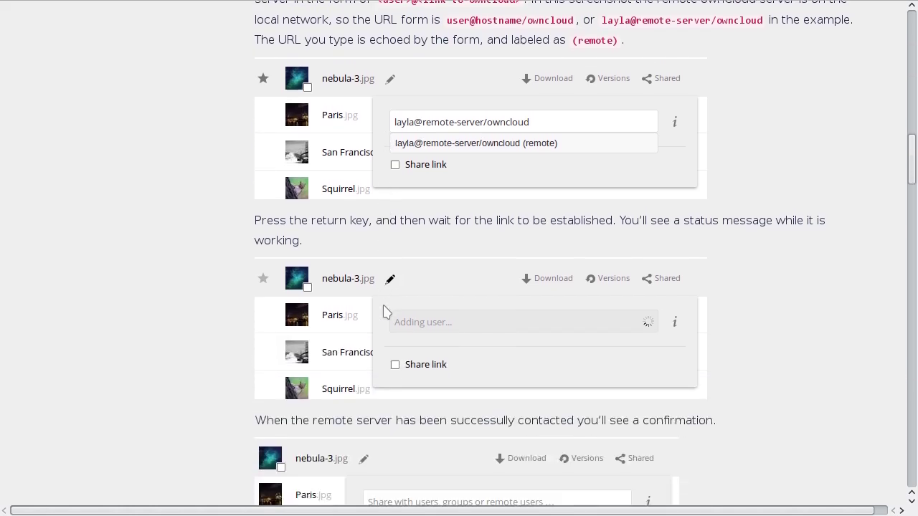
{"action": "scroll", "coordinate": [383, 306], "scroll_direction": "down", "scroll_amount": 4}
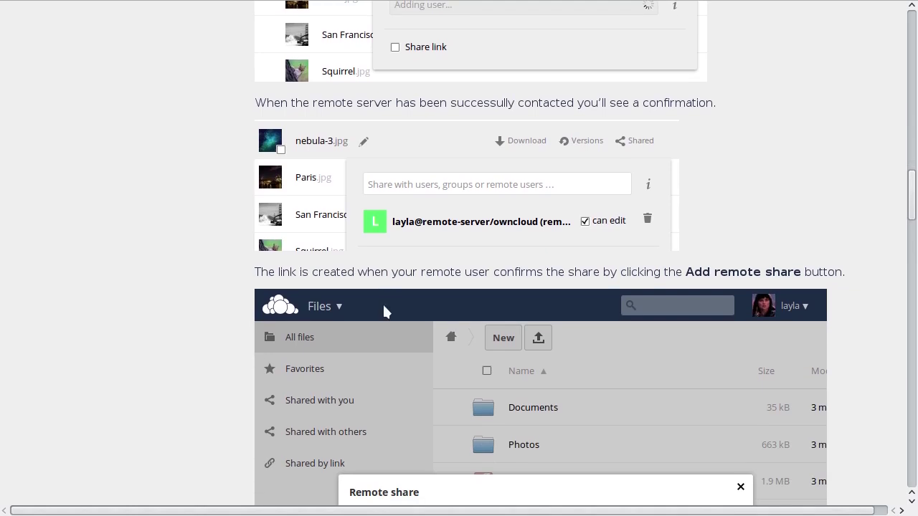
{"action": "scroll", "coordinate": [384, 310], "scroll_direction": "down", "scroll_amount": 3}
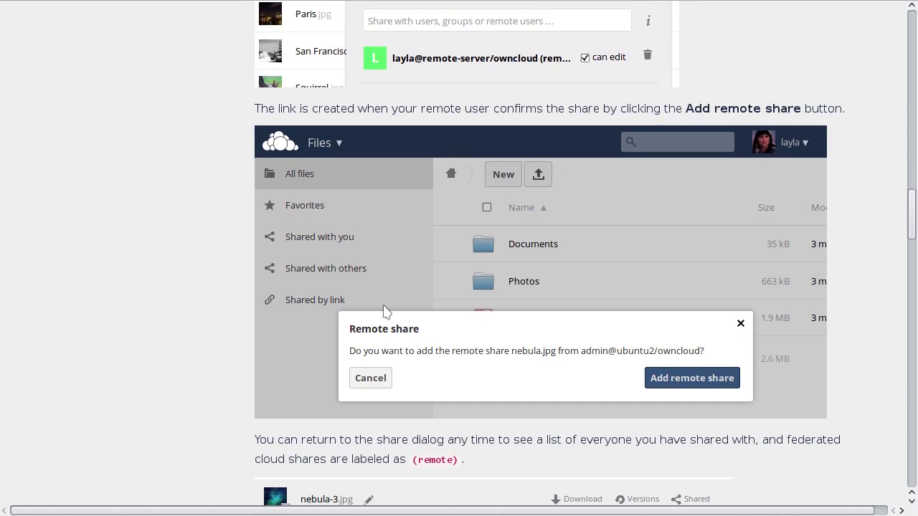
{"action": "scroll", "coordinate": [383, 311], "scroll_direction": "down", "scroll_amount": 5}
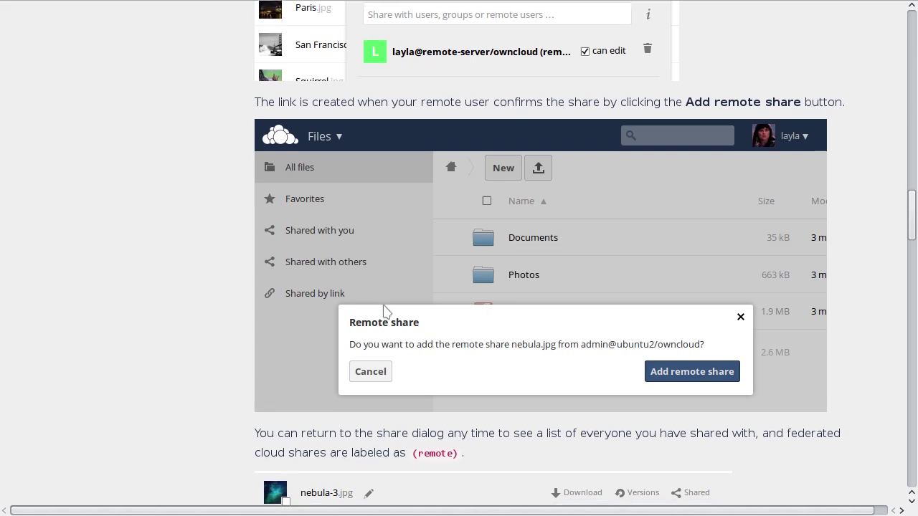
{"action": "scroll", "coordinate": [384, 310], "scroll_direction": "down", "scroll_amount": 1}
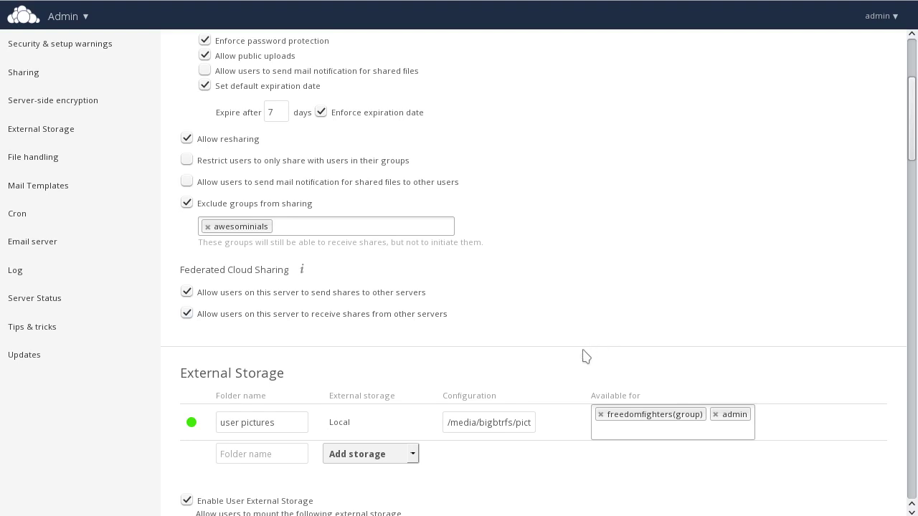
{"action": "scroll", "coordinate": [587, 357], "scroll_direction": "down", "scroll_amount": 2}
{"action": "scroll", "coordinate": [586, 357], "scroll_direction": "down", "scroll_amount": 5}
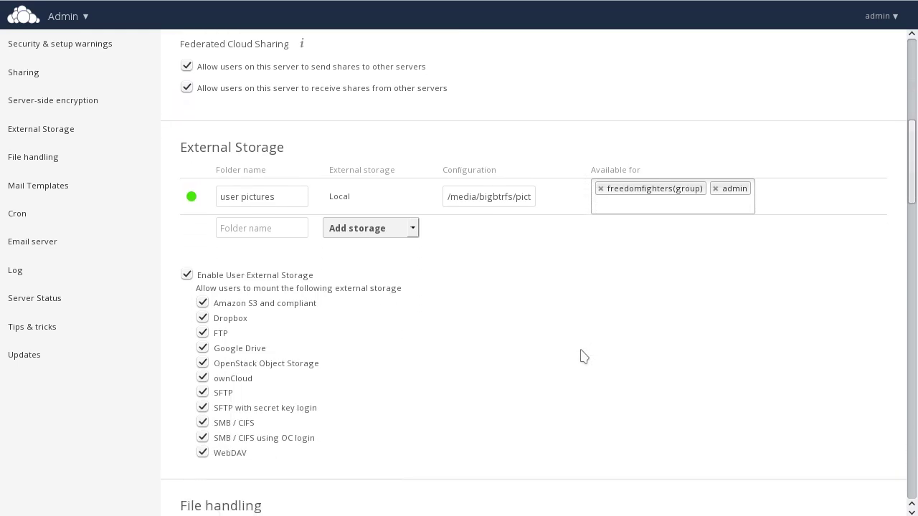
{"action": "scroll", "coordinate": [560, 352], "scroll_direction": "down", "scroll_amount": 2}
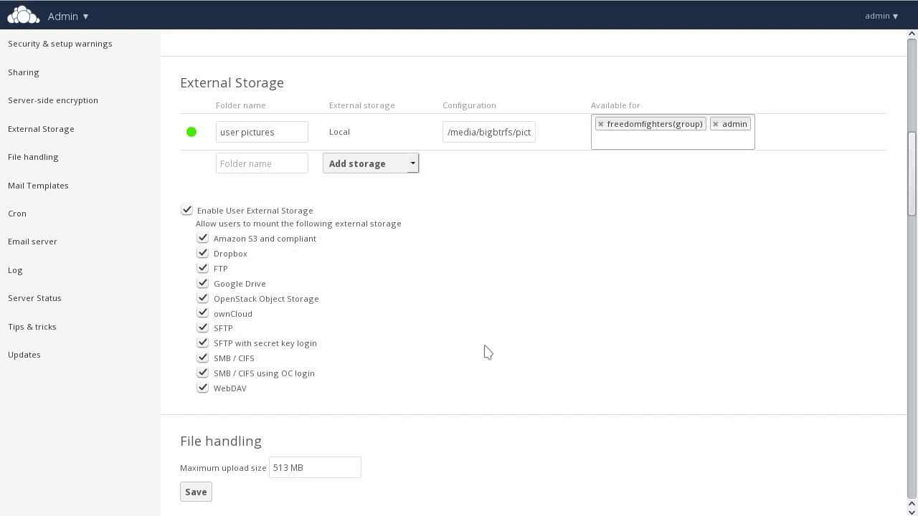
{"action": "scroll", "coordinate": [488, 352], "scroll_direction": "down", "scroll_amount": 3}
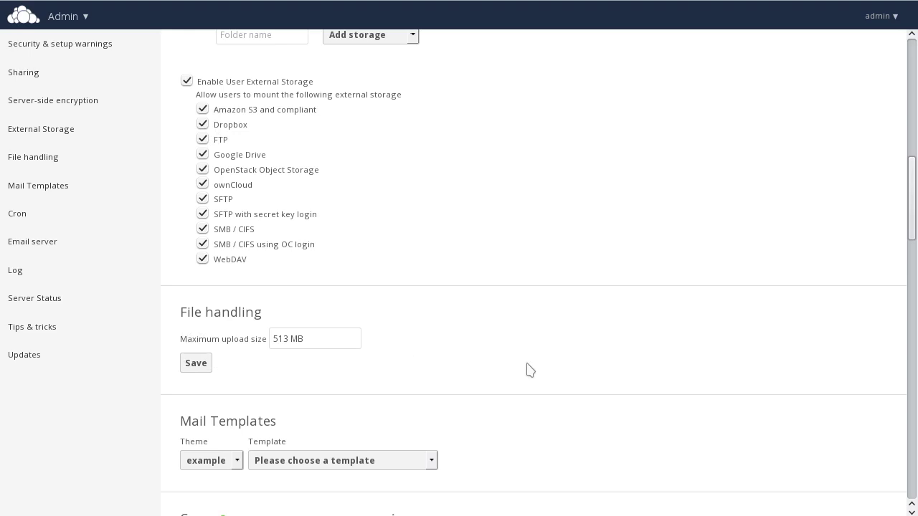
{"action": "scroll", "coordinate": [529, 370], "scroll_direction": "down", "scroll_amount": 5}
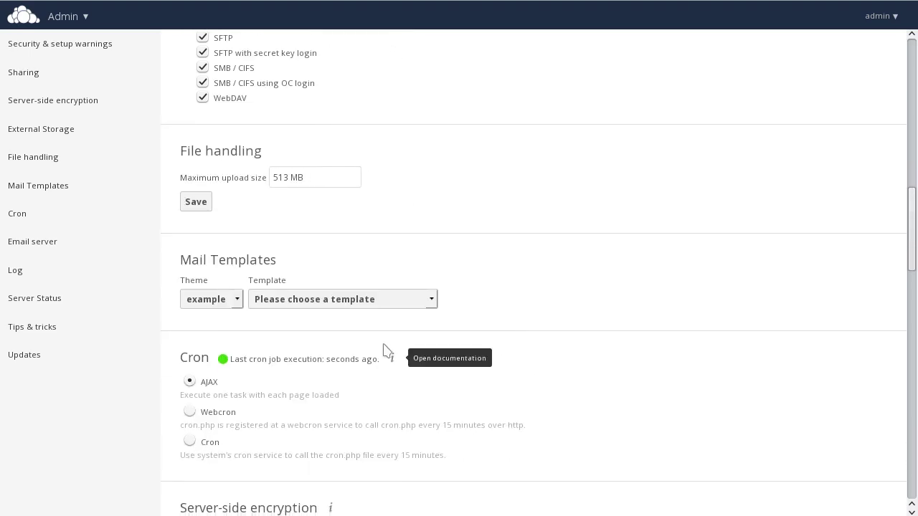
{"action": "left_click", "coordinate": [301, 304]}
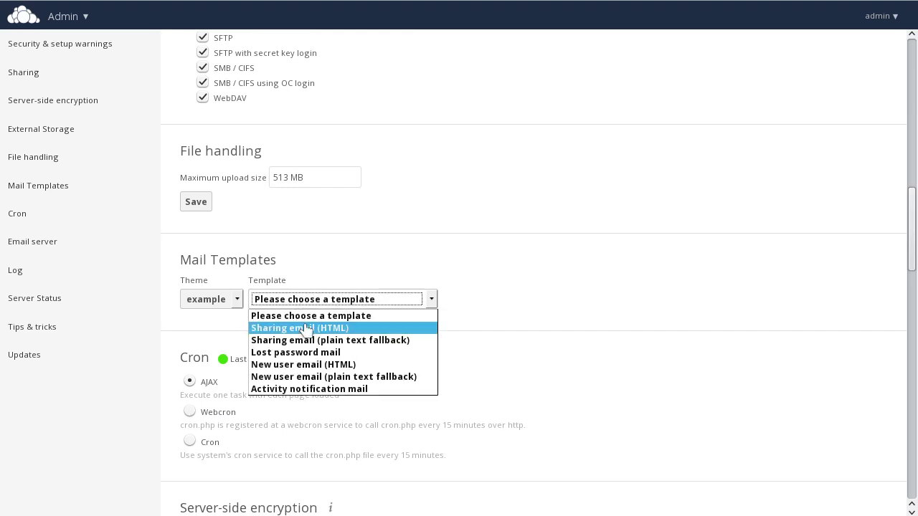
{"action": "left_click", "coordinate": [305, 328]}
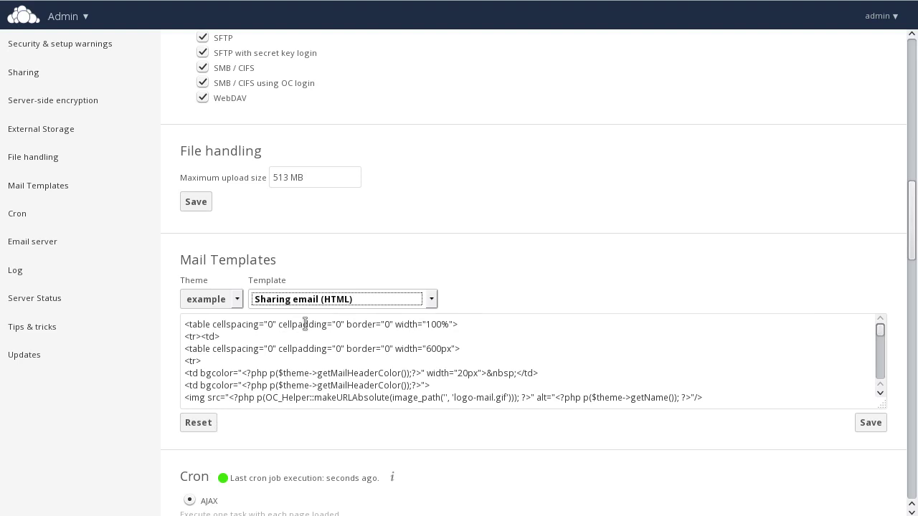
{"action": "scroll", "coordinate": [344, 340], "scroll_direction": "down", "scroll_amount": 4}
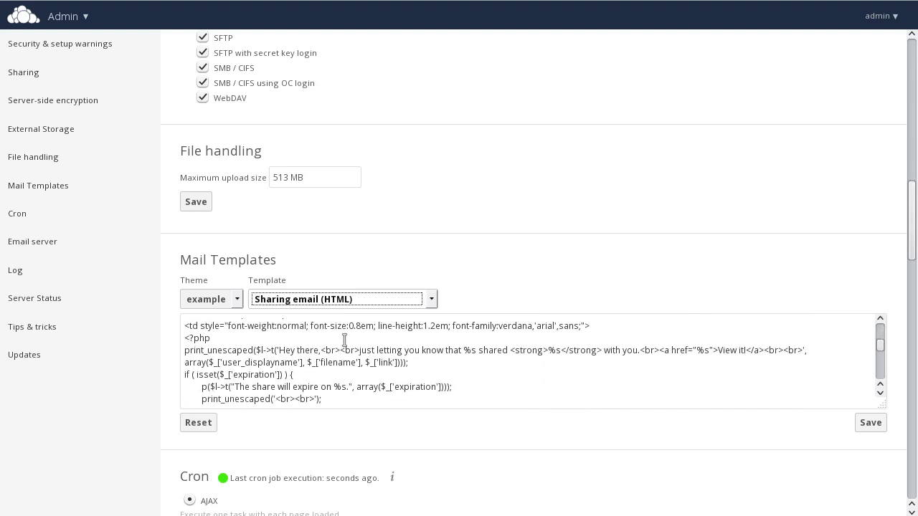
{"action": "scroll", "coordinate": [344, 339], "scroll_direction": "down", "scroll_amount": 1}
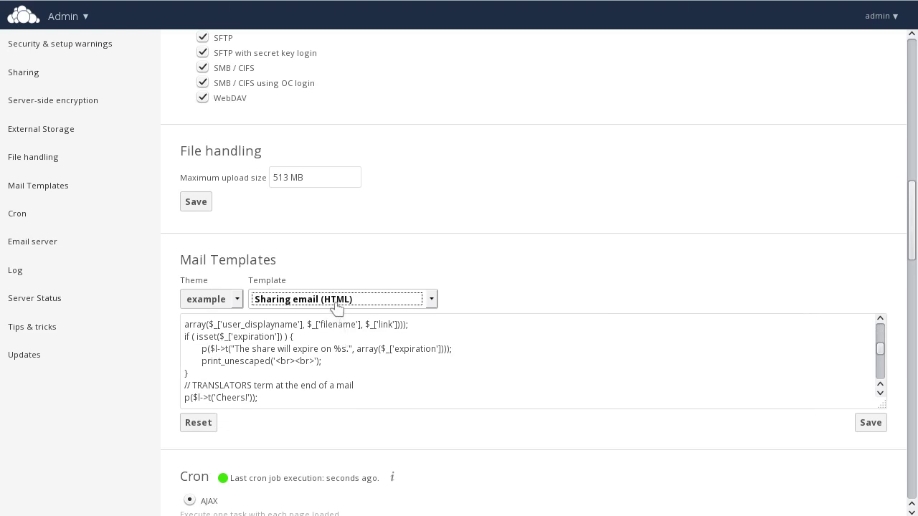
{"action": "left_click", "coordinate": [337, 301]}
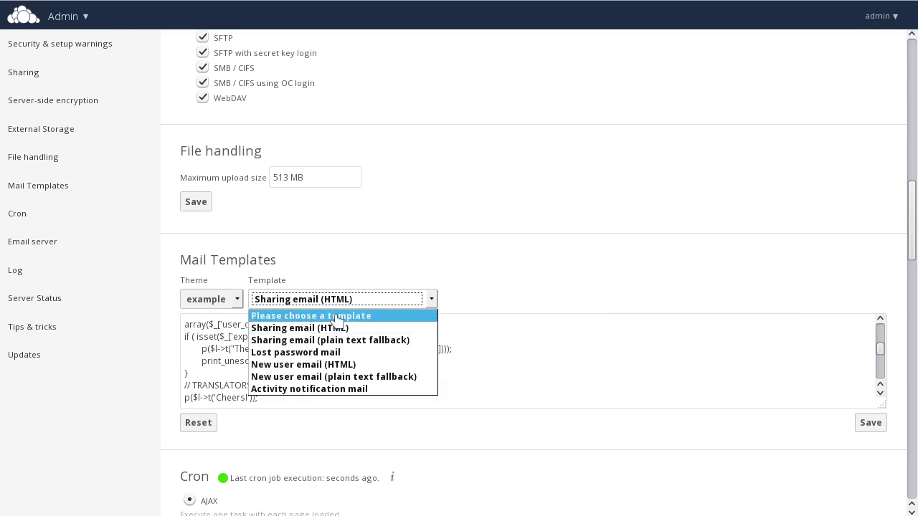
{"action": "left_click", "coordinate": [338, 317]}
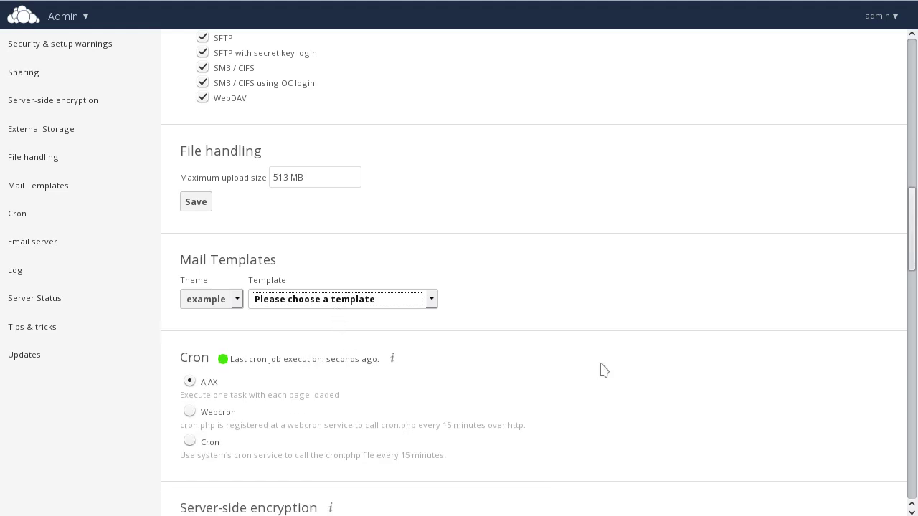
{"action": "scroll", "coordinate": [602, 368], "scroll_direction": "down", "scroll_amount": 2}
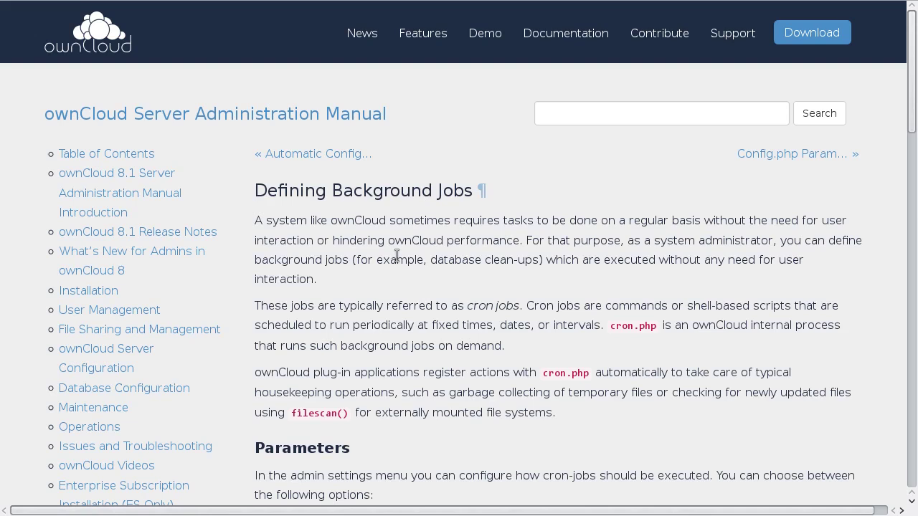
{"action": "key", "text": "ctrl+w"}
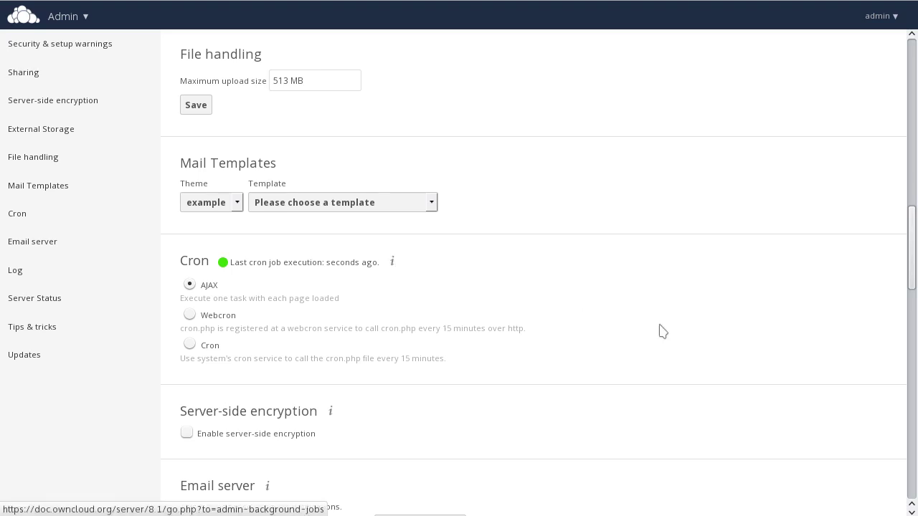
{"action": "scroll", "coordinate": [629, 332], "scroll_direction": "down", "scroll_amount": 2}
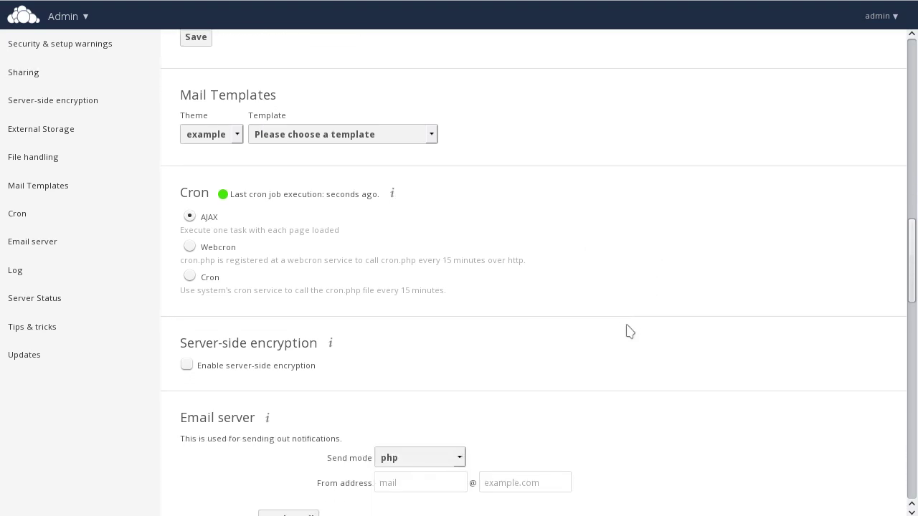
{"action": "scroll", "coordinate": [629, 332], "scroll_direction": "down", "scroll_amount": 3}
{"action": "scroll", "coordinate": [627, 329], "scroll_direction": "down", "scroll_amount": 1}
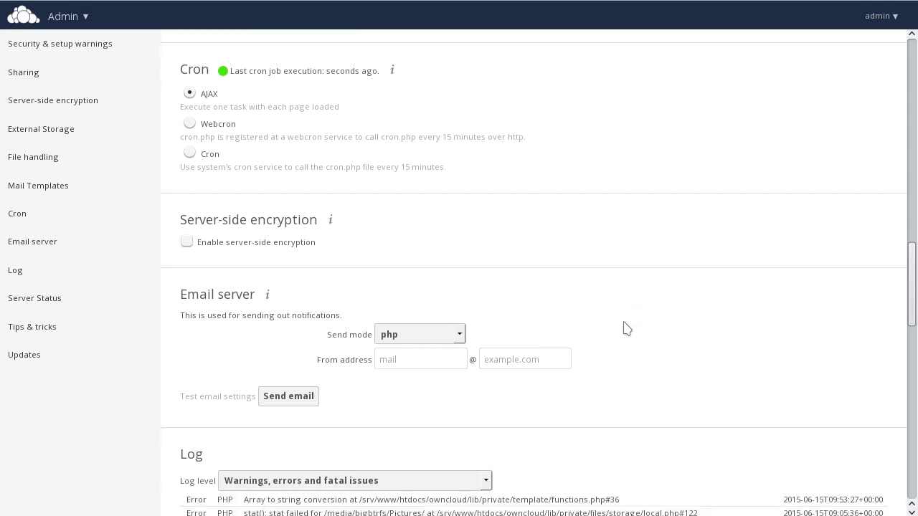
{"action": "scroll", "coordinate": [626, 328], "scroll_direction": "down", "scroll_amount": 1}
{"action": "scroll", "coordinate": [590, 297], "scroll_direction": "down", "scroll_amount": 5}
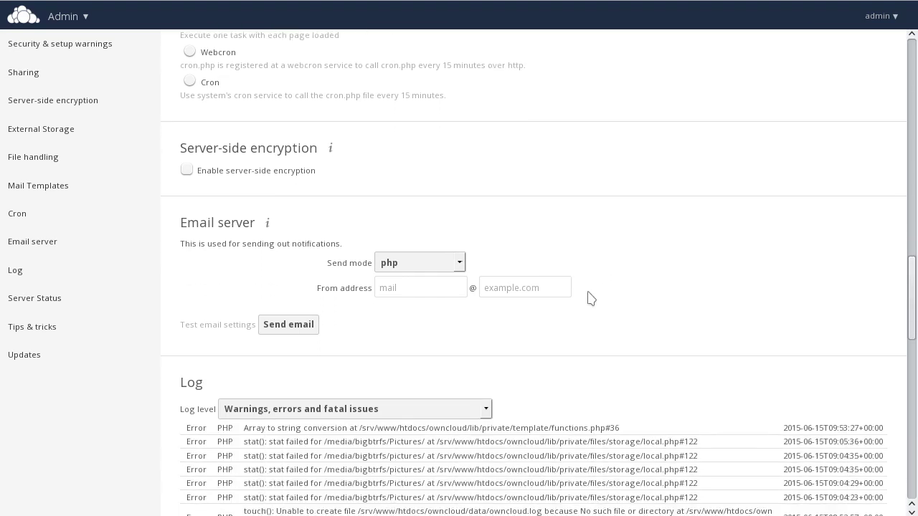
{"action": "scroll", "coordinate": [590, 297], "scroll_direction": "down", "scroll_amount": 3}
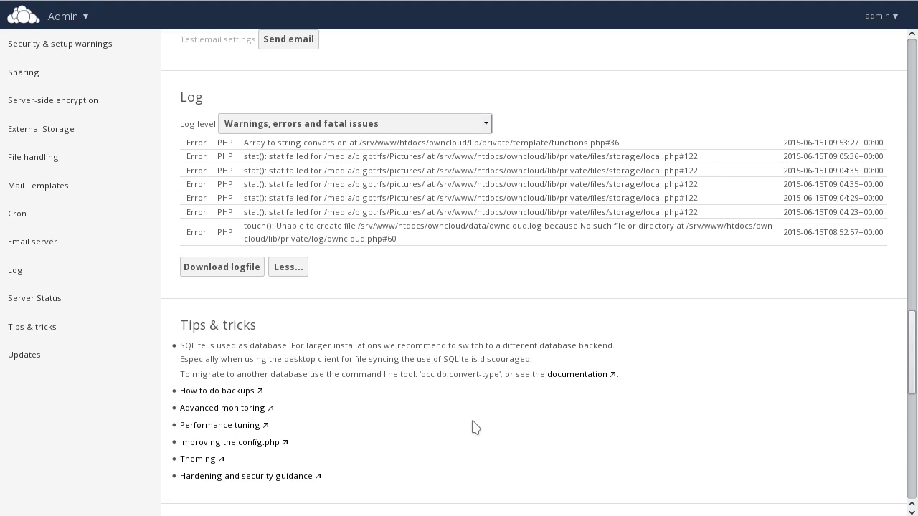
{"action": "scroll", "coordinate": [475, 427], "scroll_direction": "down", "scroll_amount": 5}
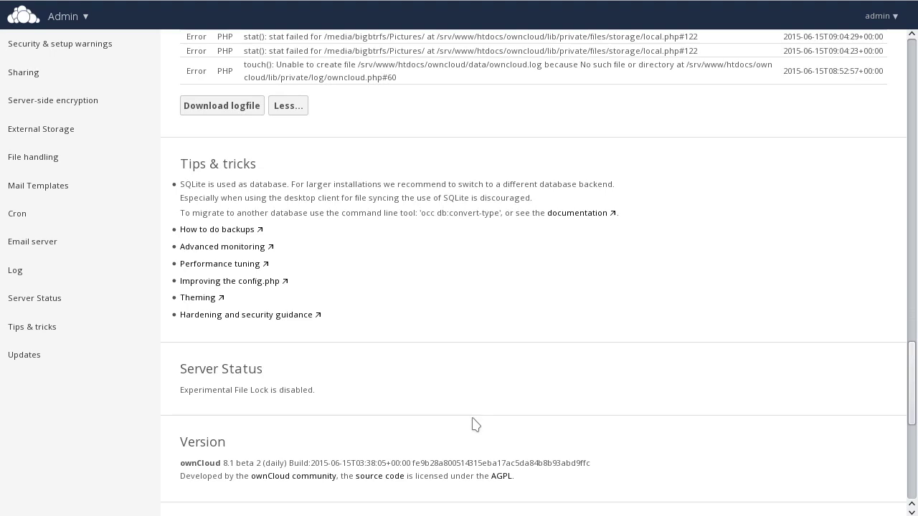
{"action": "scroll", "coordinate": [477, 413], "scroll_direction": "down", "scroll_amount": 2}
{"action": "scroll", "coordinate": [479, 414], "scroll_direction": "down", "scroll_amount": 5}
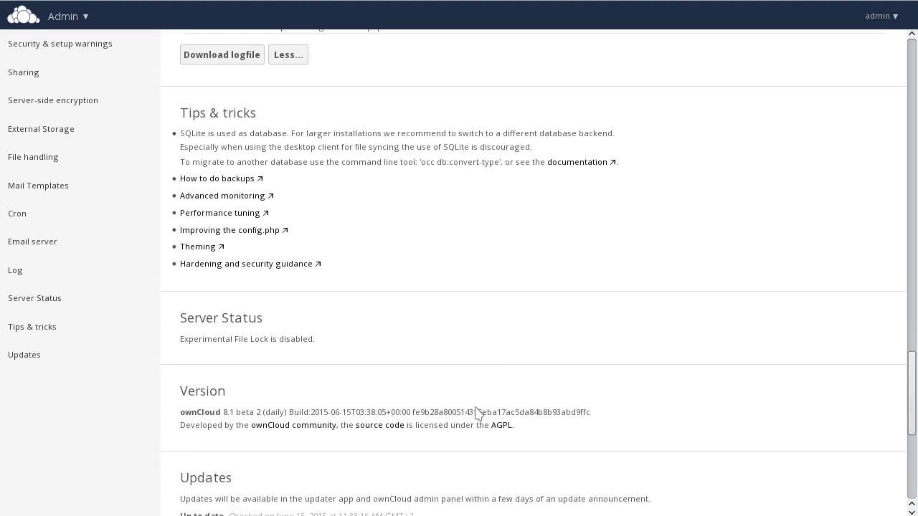
{"action": "scroll", "coordinate": [478, 414], "scroll_direction": "down", "scroll_amount": 5}
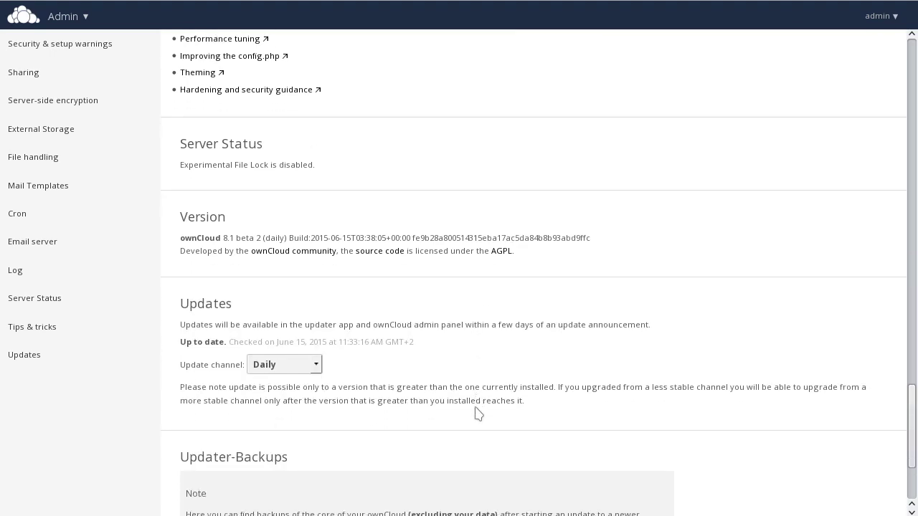
{"action": "scroll", "coordinate": [476, 414], "scroll_direction": "down", "scroll_amount": 2}
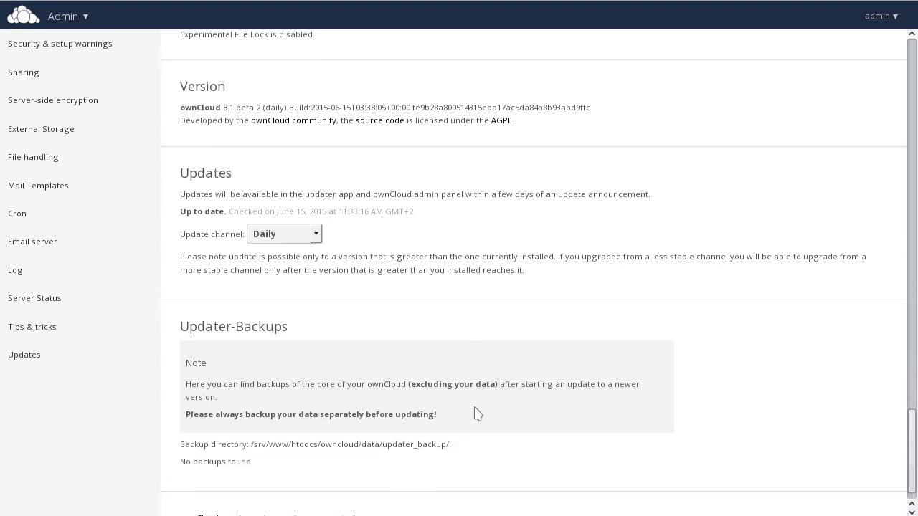